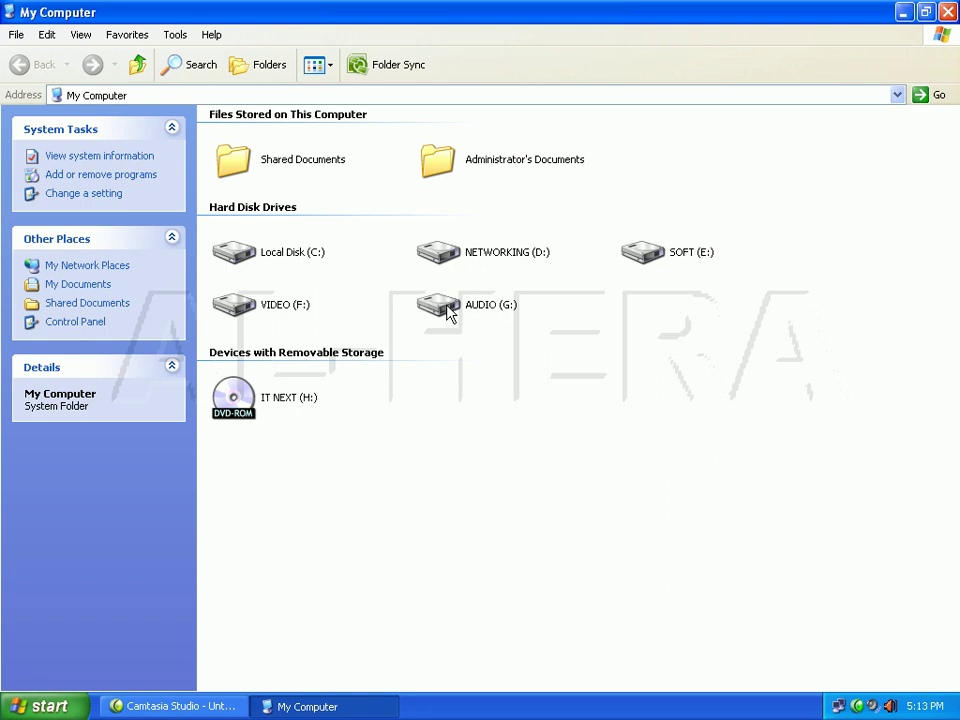
# Open the sharing settings of the AUDIO (G:) drive and accept the risk of sharing the drive's root.
pyautogui.click(447, 312)
pyautogui.rightClick(447, 310)
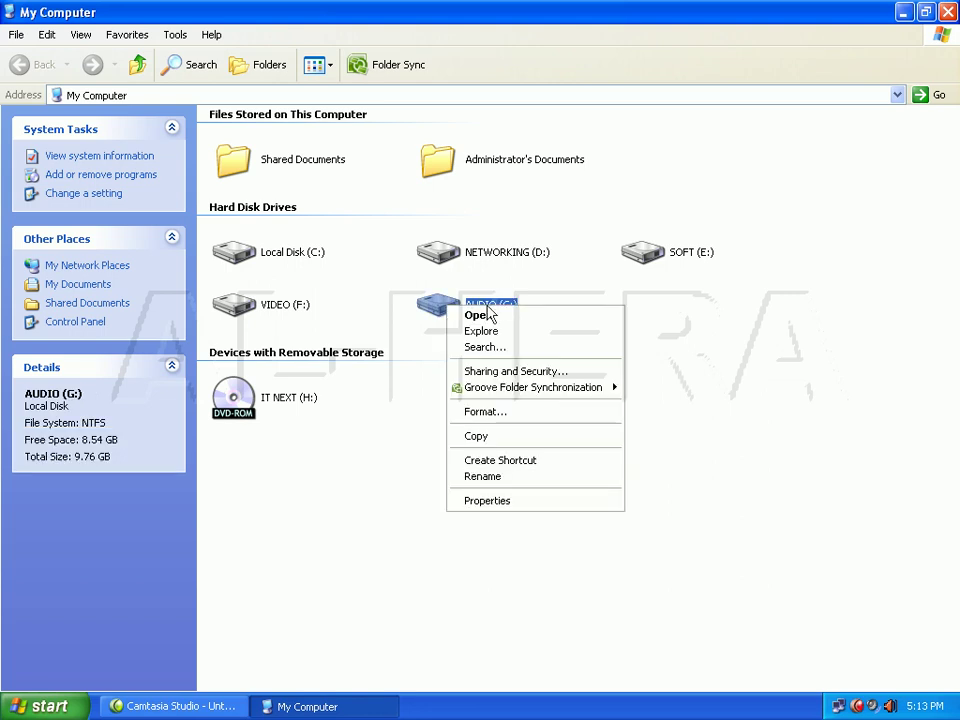
pyautogui.click(527, 372)
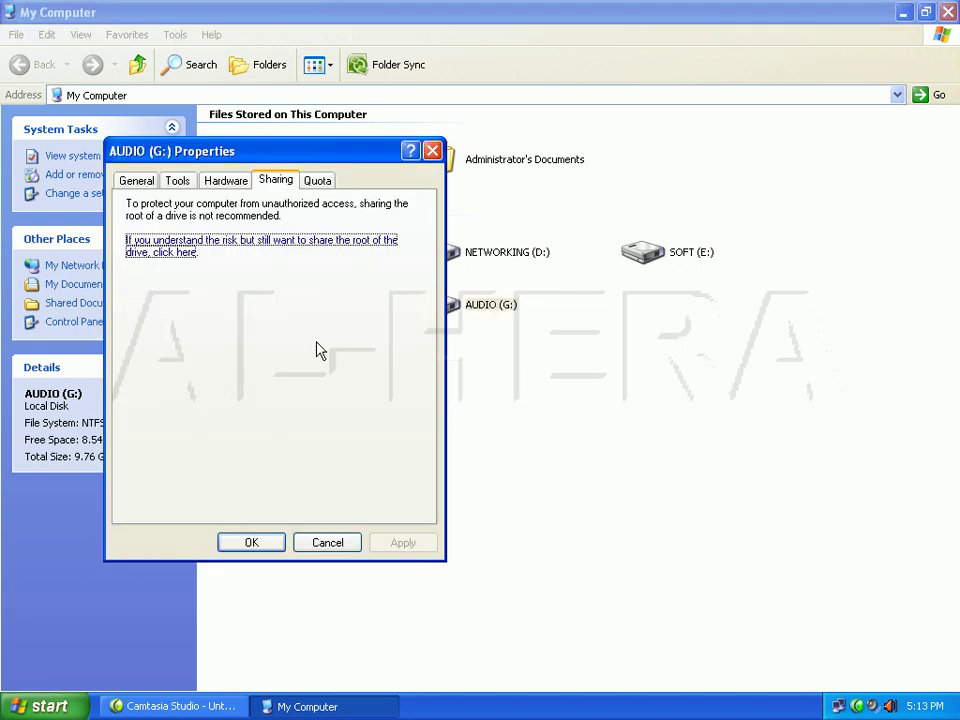
pyautogui.moveTo(266, 158); pyautogui.dragTo(334, 128)
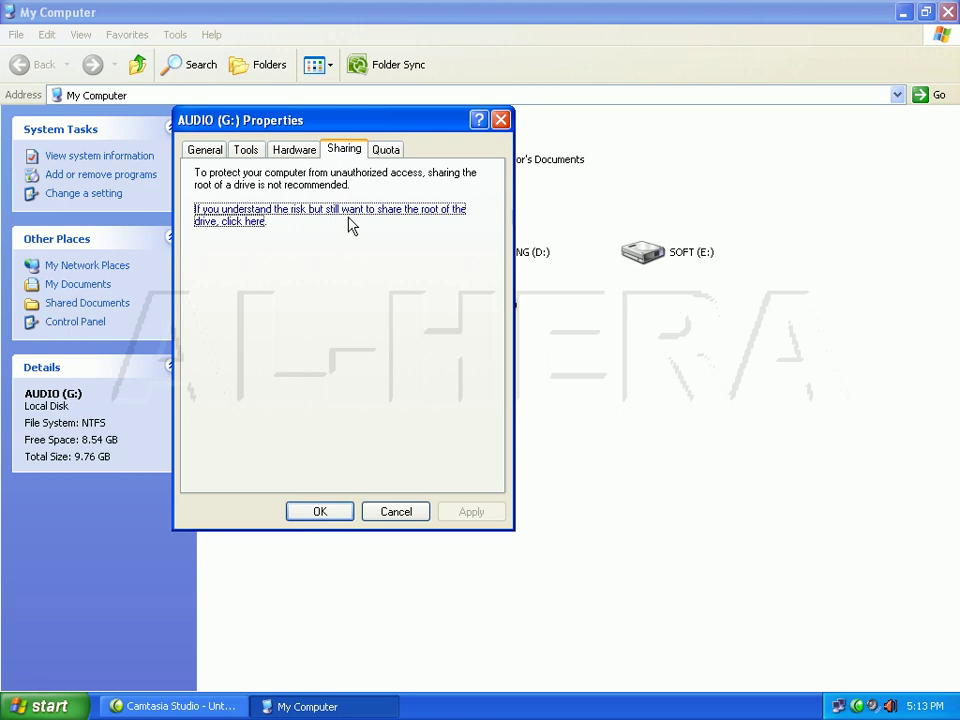
pyautogui.click(250, 221)
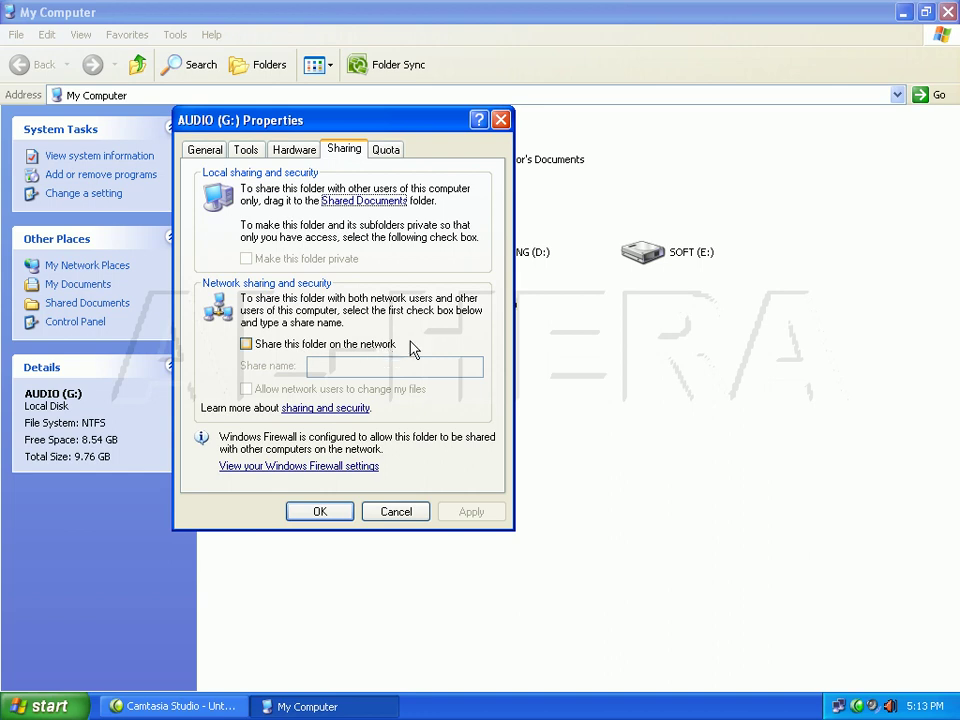
pyautogui.moveTo(355, 130); pyautogui.dragTo(750, 71)
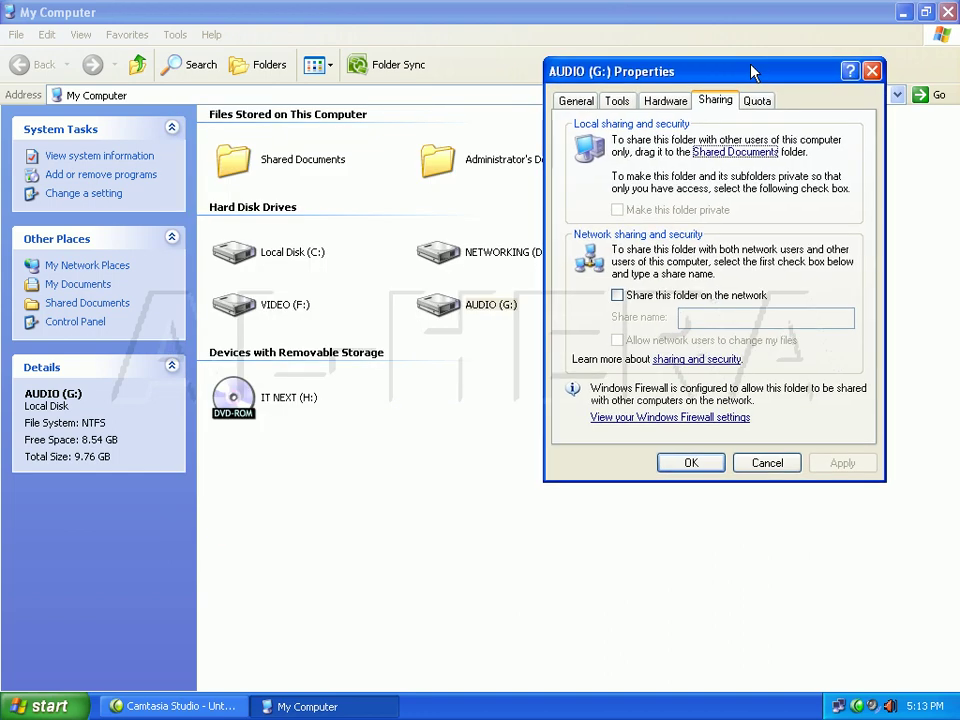
# Share the AUDIO (G:) drive on the network under the default share name and save its properties.
pyautogui.click(618, 296)
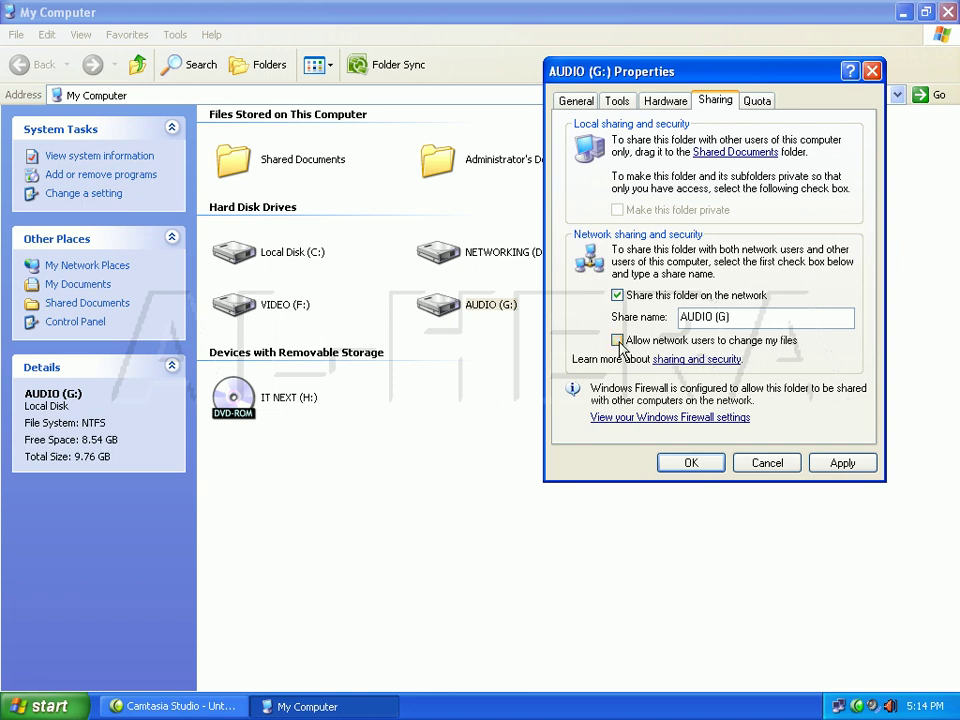
pyautogui.click(840, 465)
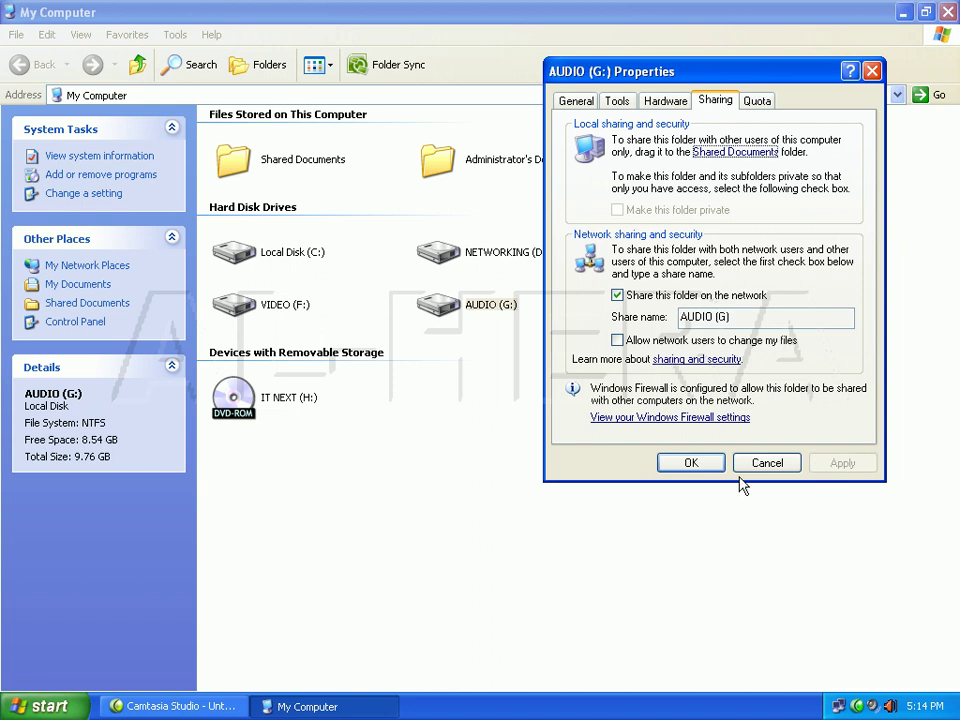
pyautogui.click(691, 463)
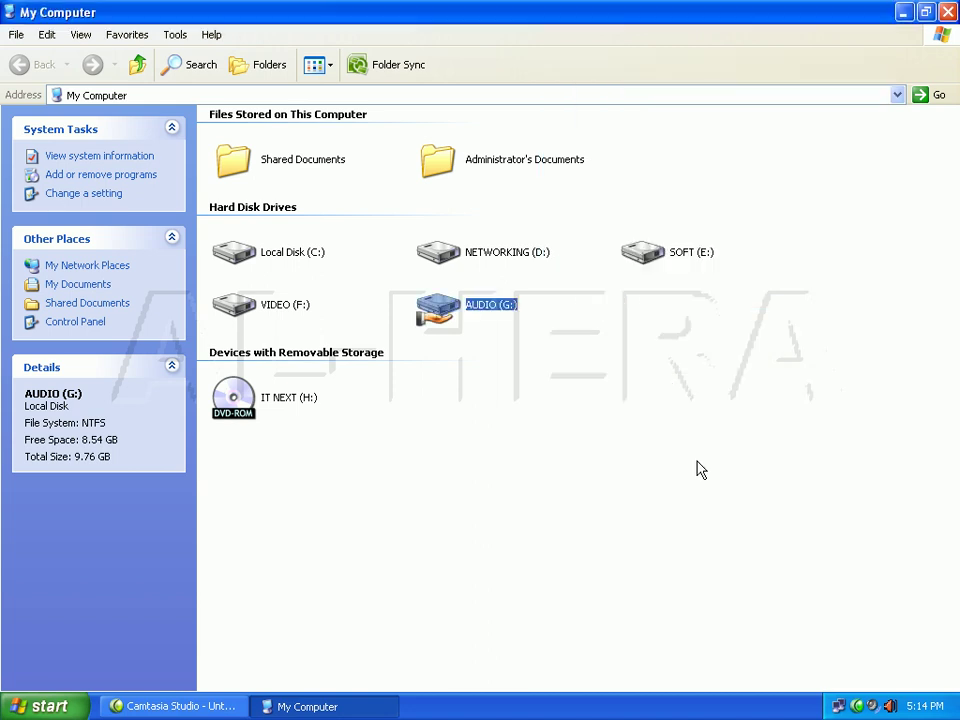
pyautogui.click(523, 346)
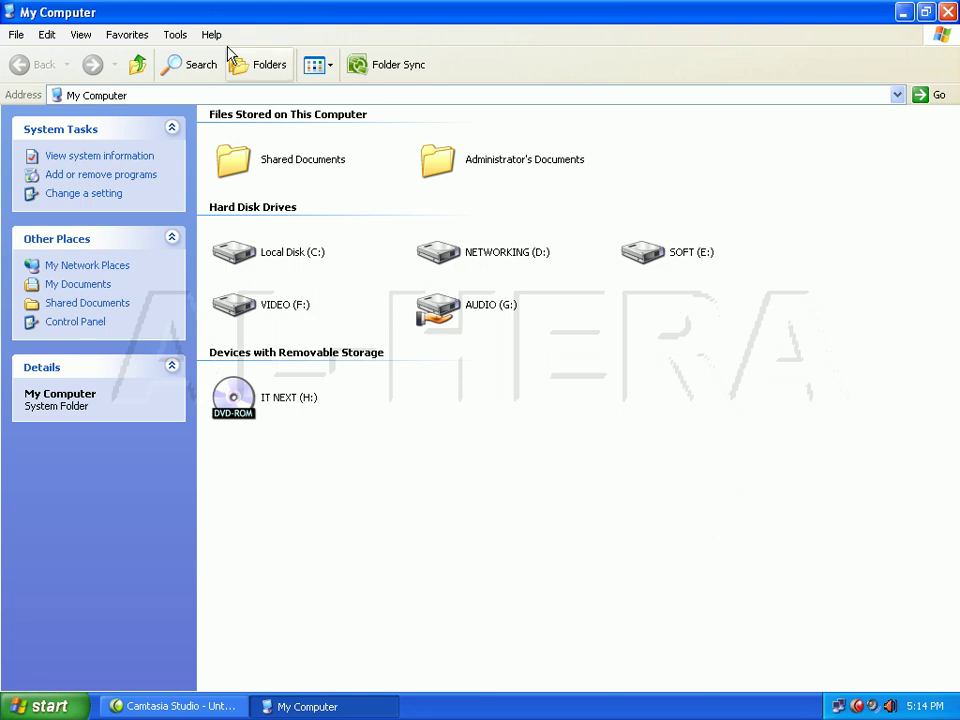
# Turn off "Use simple file sharing (Recommended)" in the advanced folder view settings and save the change.
pyautogui.click(176, 35)
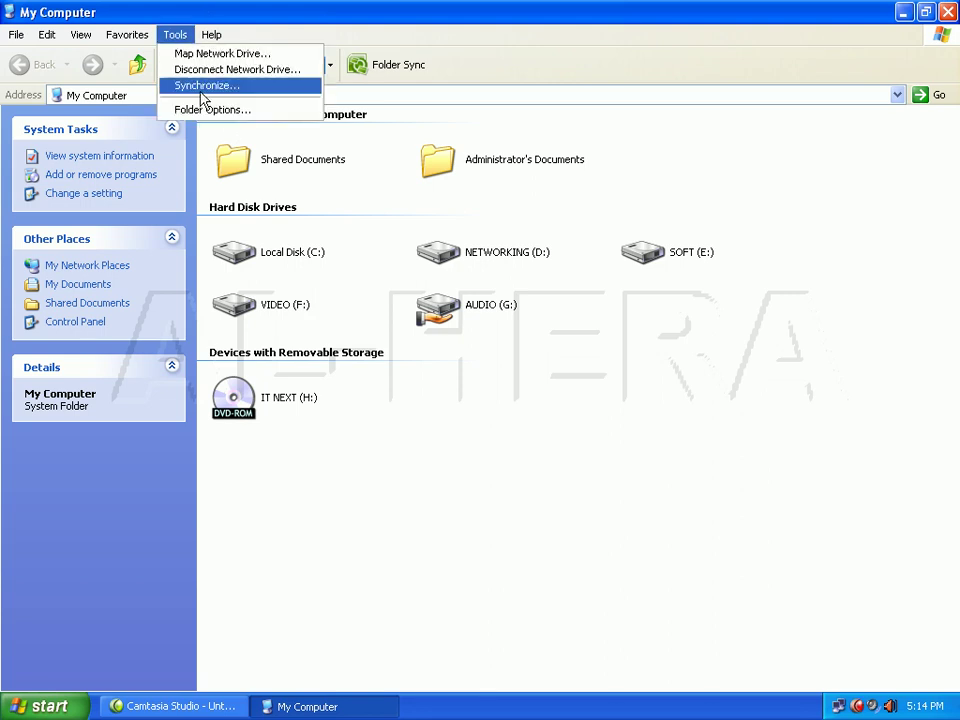
pyautogui.click(206, 109)
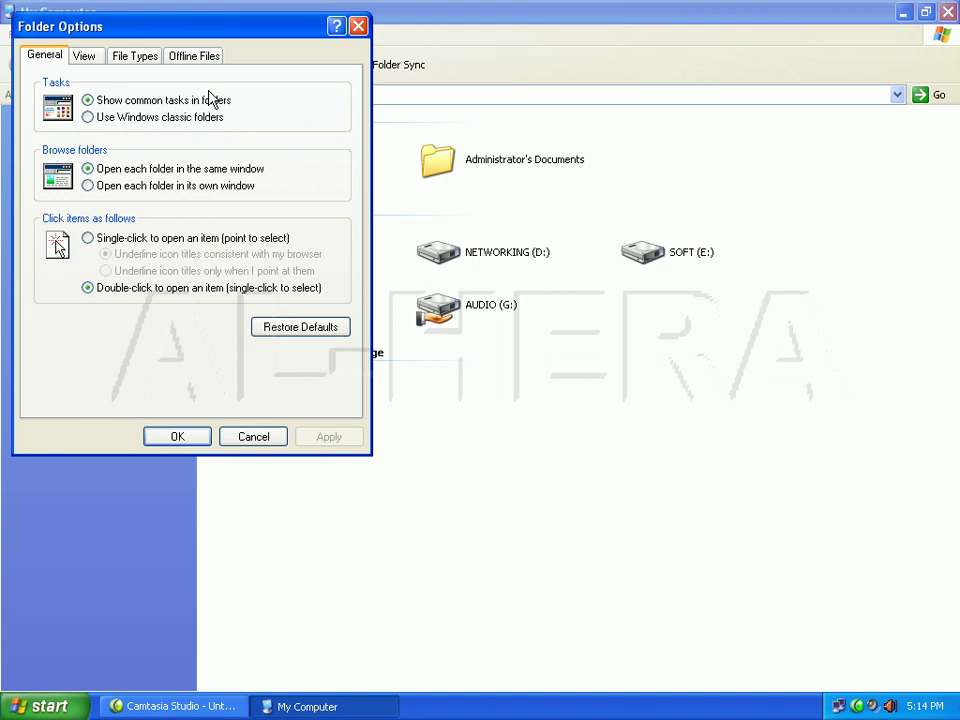
pyautogui.click(85, 56)
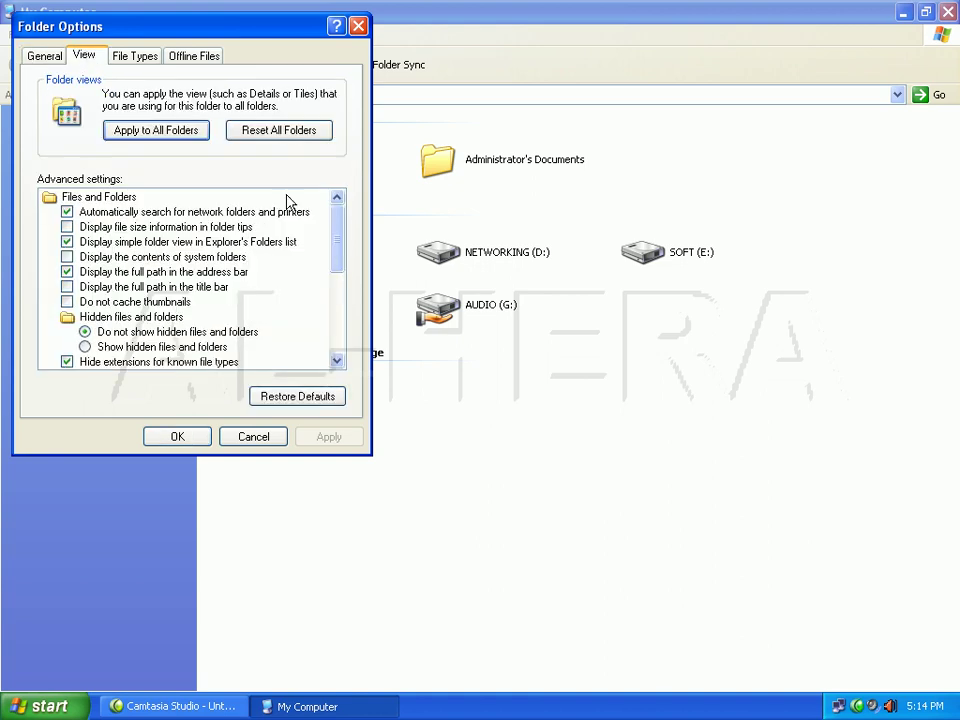
pyautogui.moveTo(336, 225); pyautogui.dragTo(336, 343)
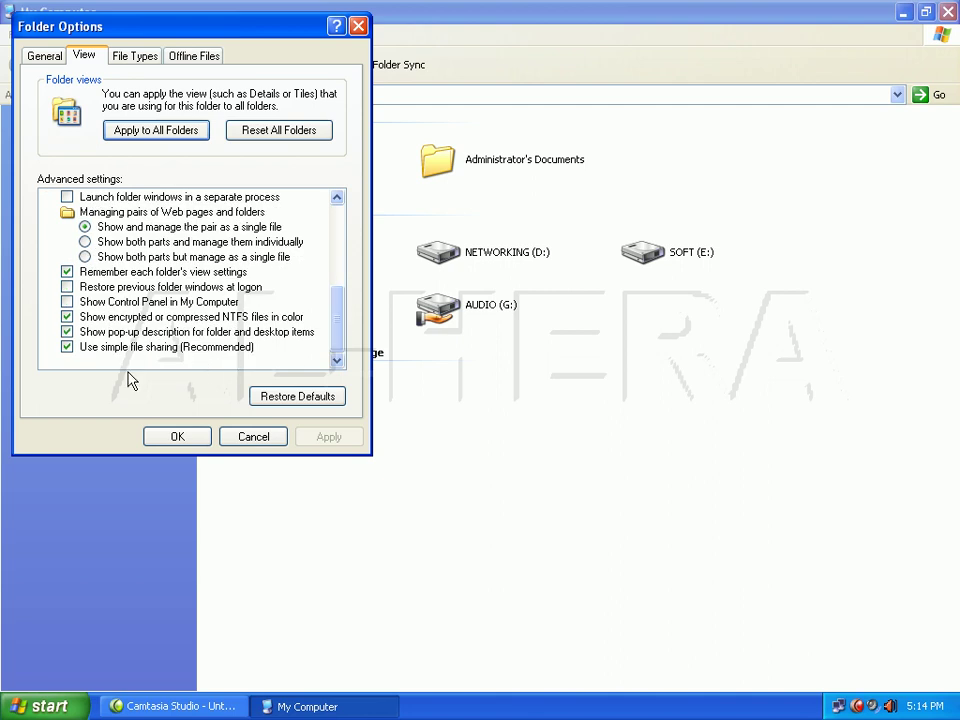
pyautogui.click(67, 348)
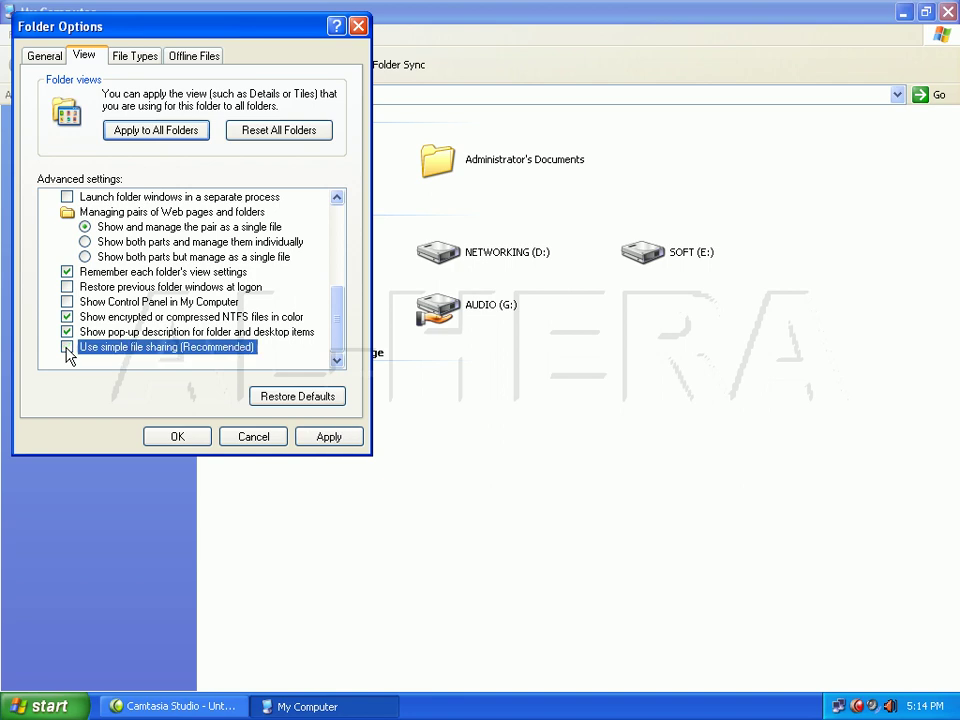
pyautogui.click(329, 437)
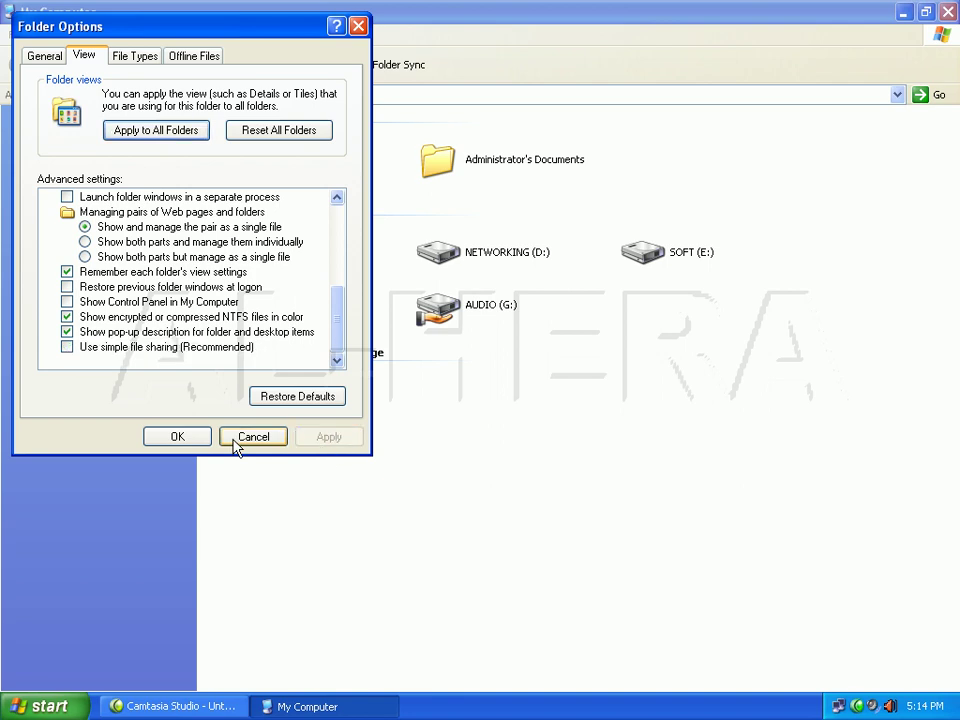
pyautogui.click(182, 438)
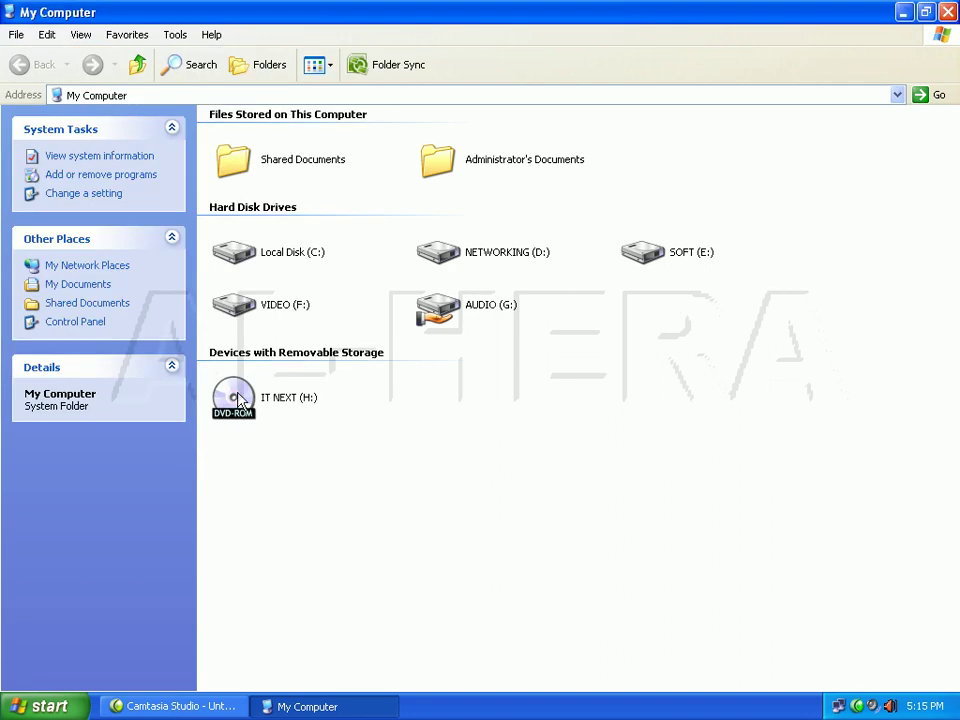
# Set up a new share for the VIDEO (F:) drive named "video" with a limit of 6 users.
pyautogui.rightClick(265, 313)
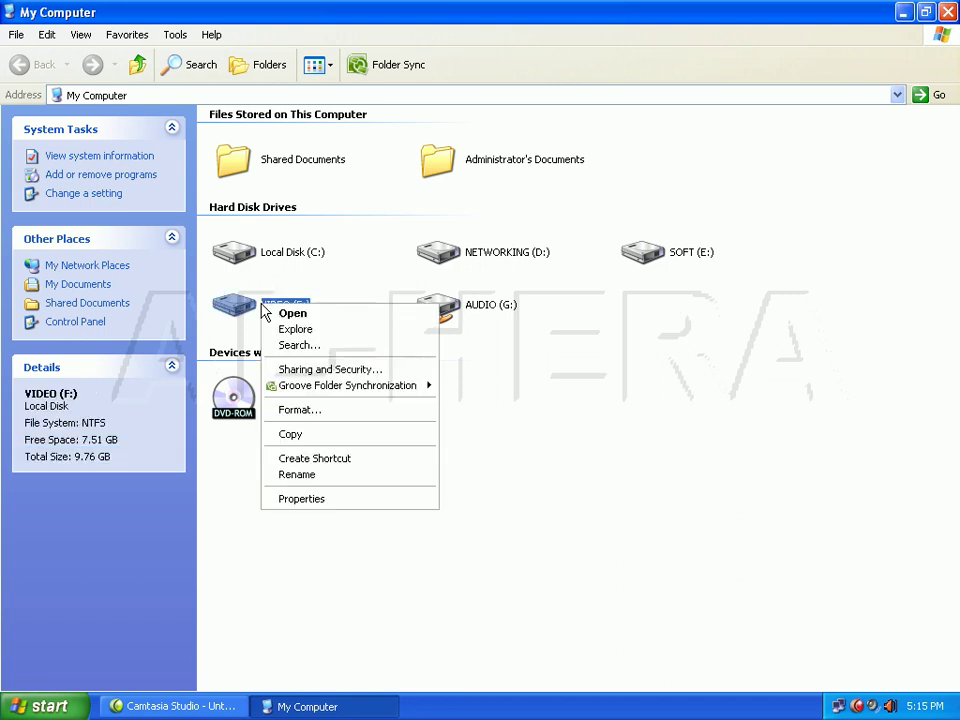
pyautogui.click(327, 370)
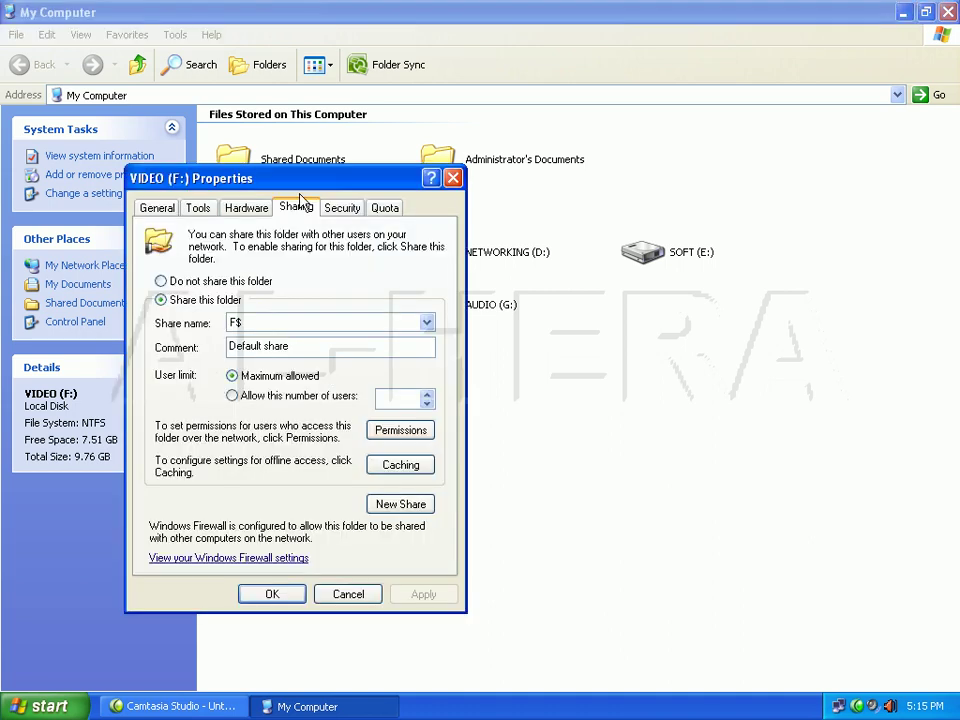
pyautogui.moveTo(326, 184); pyautogui.dragTo(672, 17)
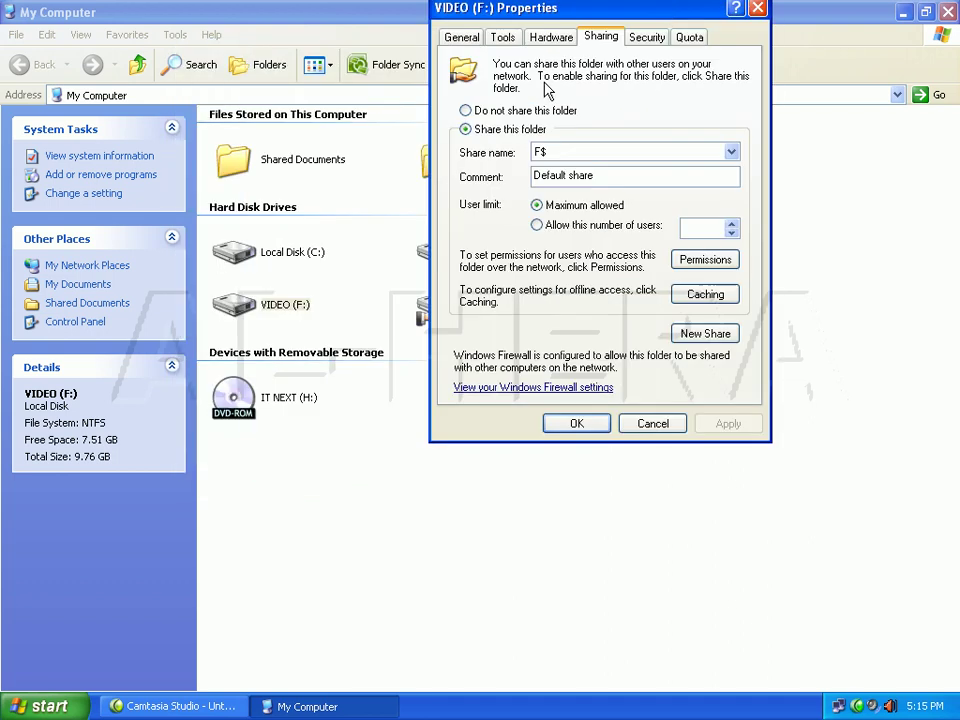
pyautogui.click(705, 334)
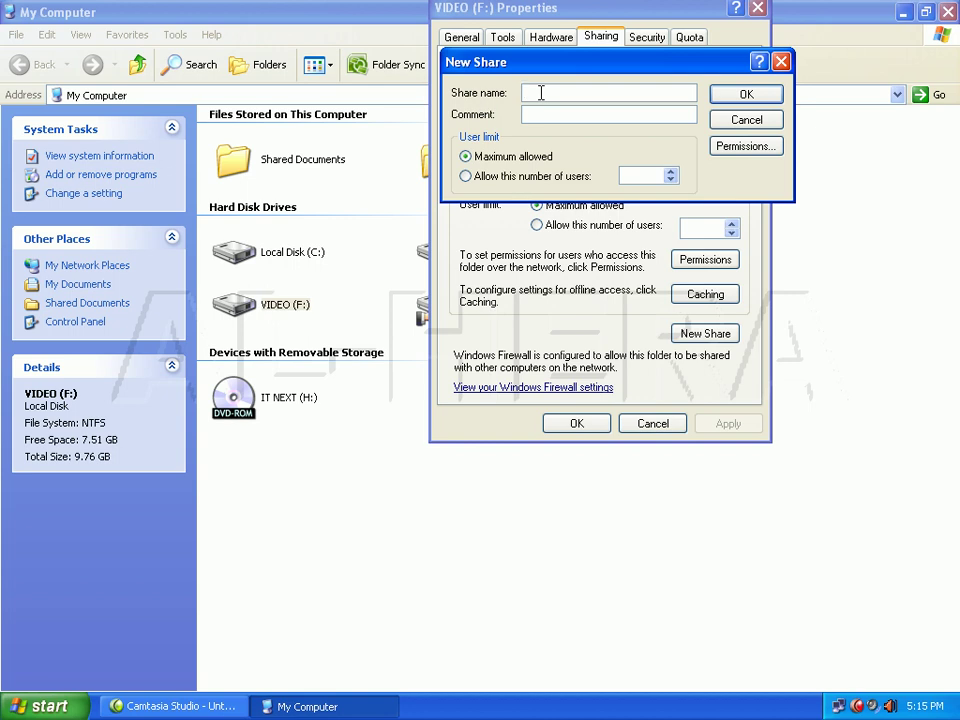
pyautogui.write('video')
pyautogui.click(672, 179)
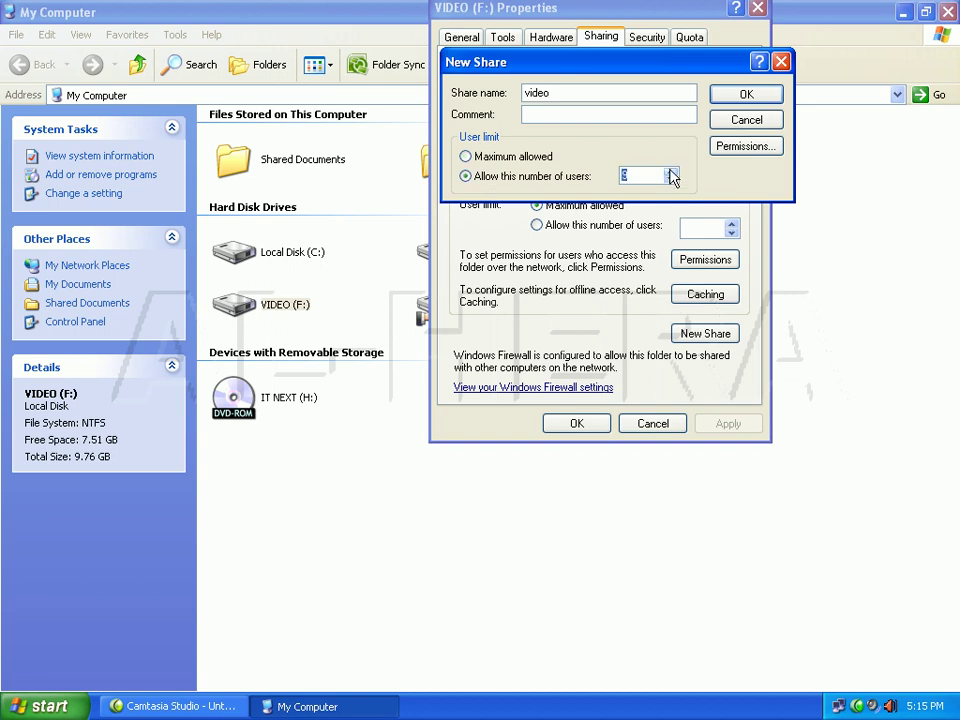
pyautogui.click(671, 176)
pyautogui.click(671, 180)
pyautogui.click(671, 180)
pyautogui.click(671, 180)
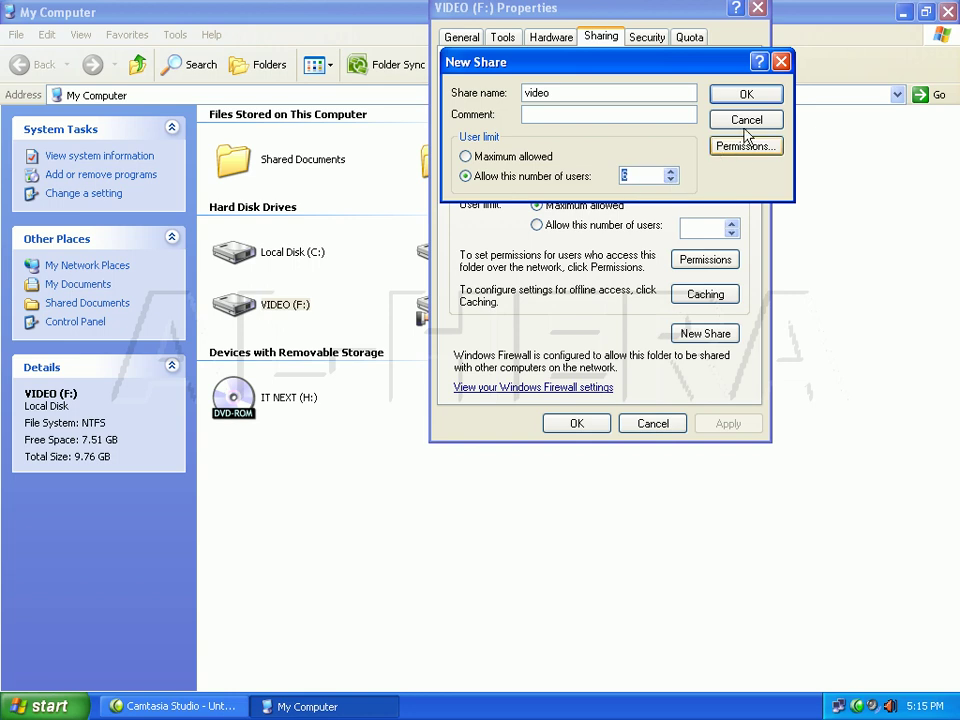
# Check the permissions for Everyone on the video share, and apply the new share to the VIDEO (F:) drive.
pyautogui.click(746, 146)
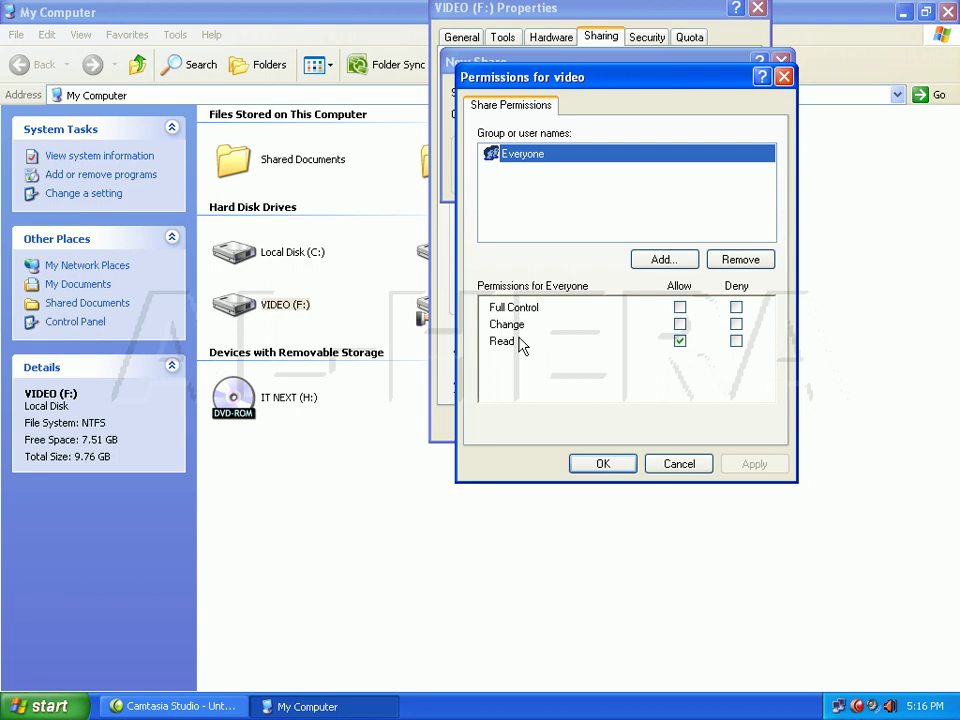
pyautogui.click(679, 466)
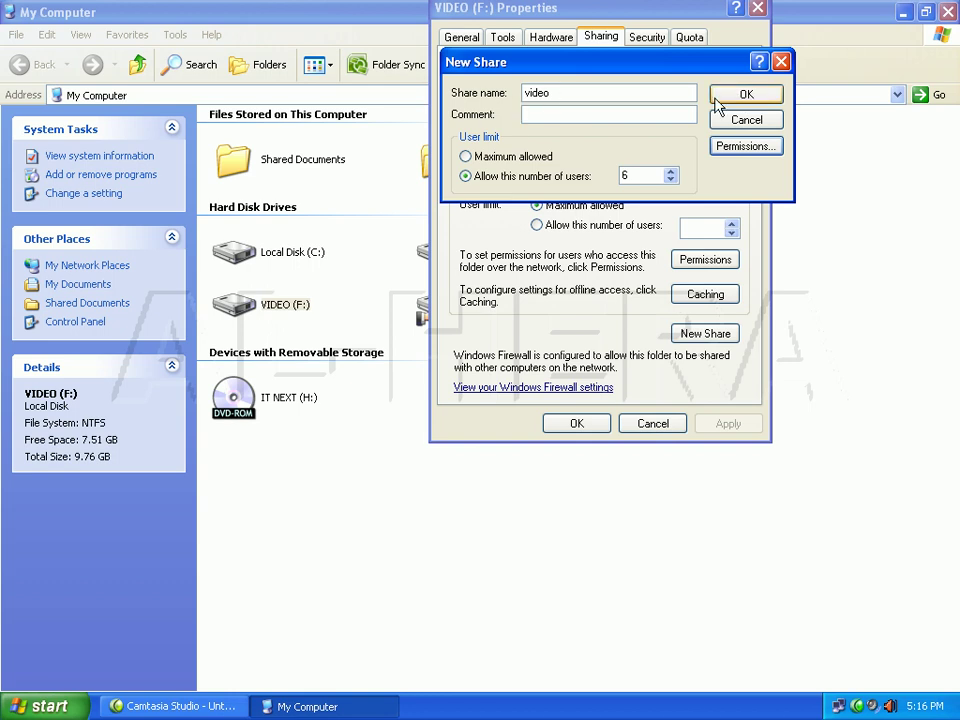
pyautogui.click(746, 98)
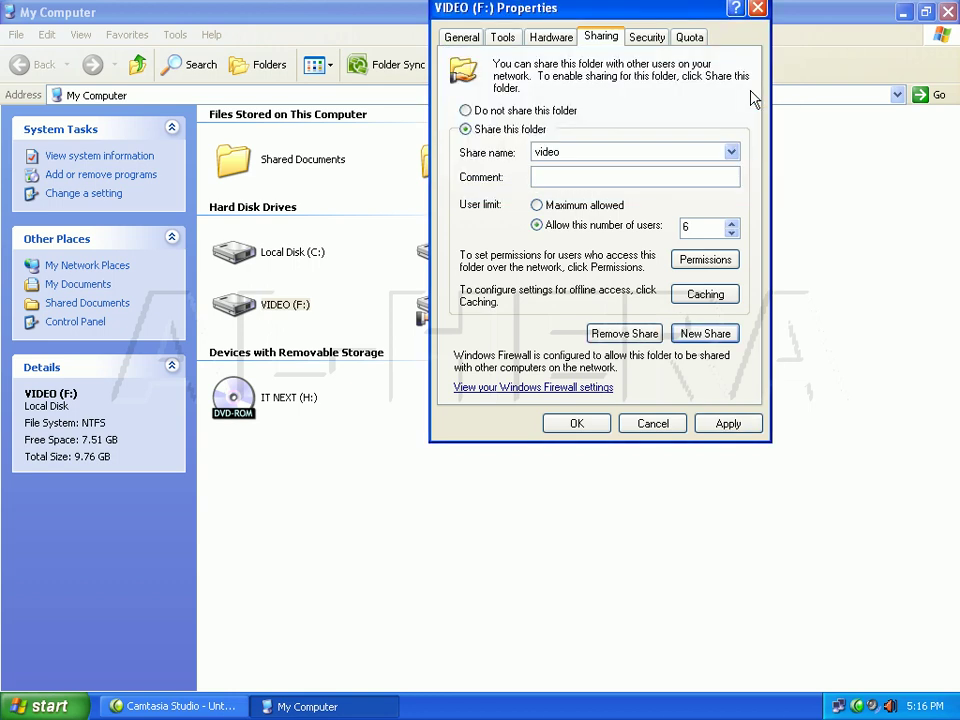
pyautogui.click(731, 422)
pyautogui.click(577, 422)
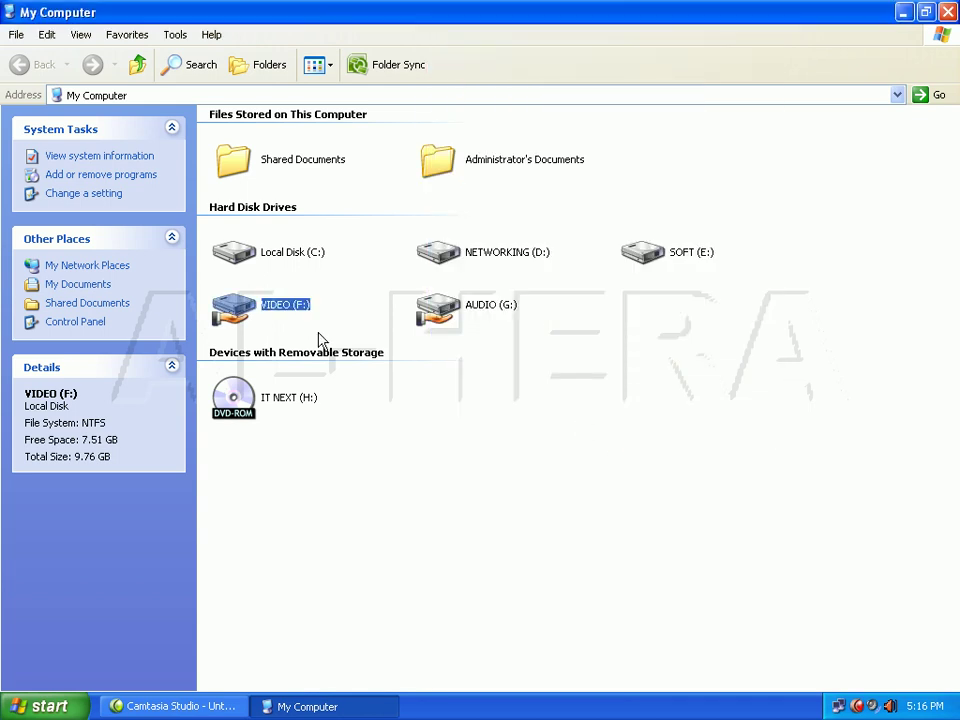
pyautogui.click(285, 336)
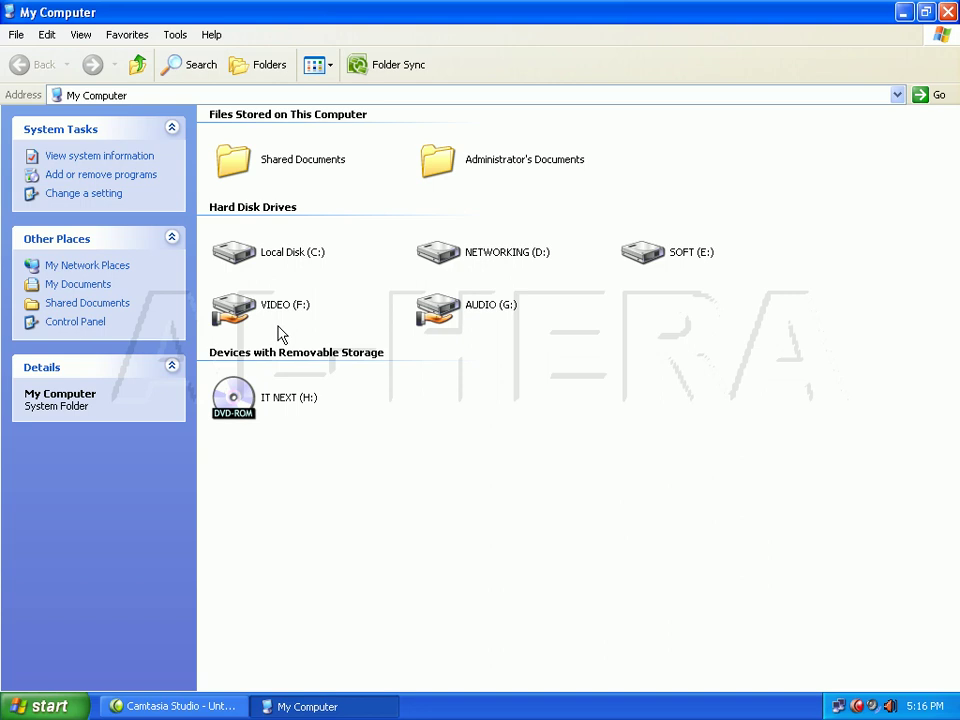